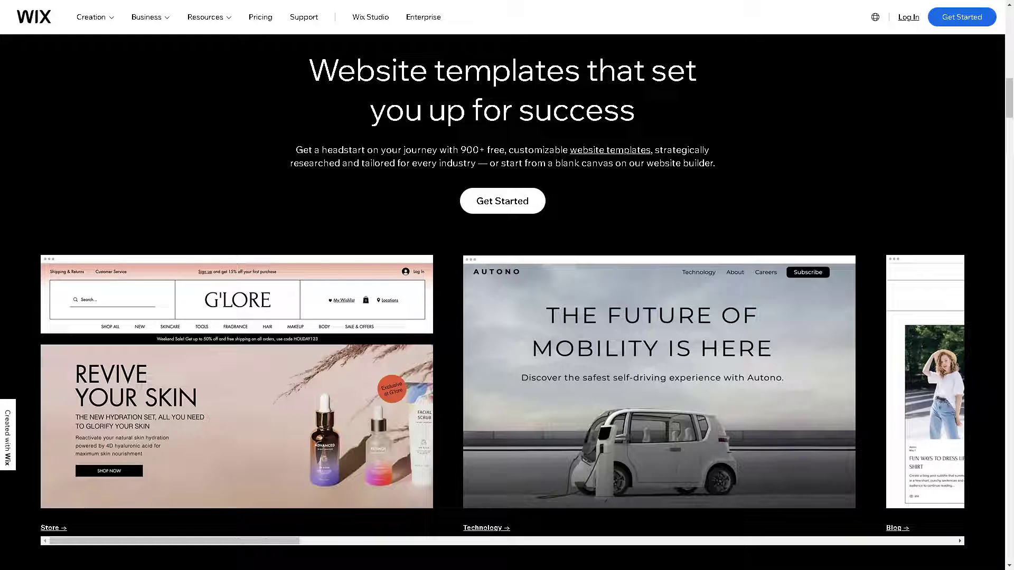
Step: Return to the top of the Wix login page and switch to the Sign Up form
key("Home")
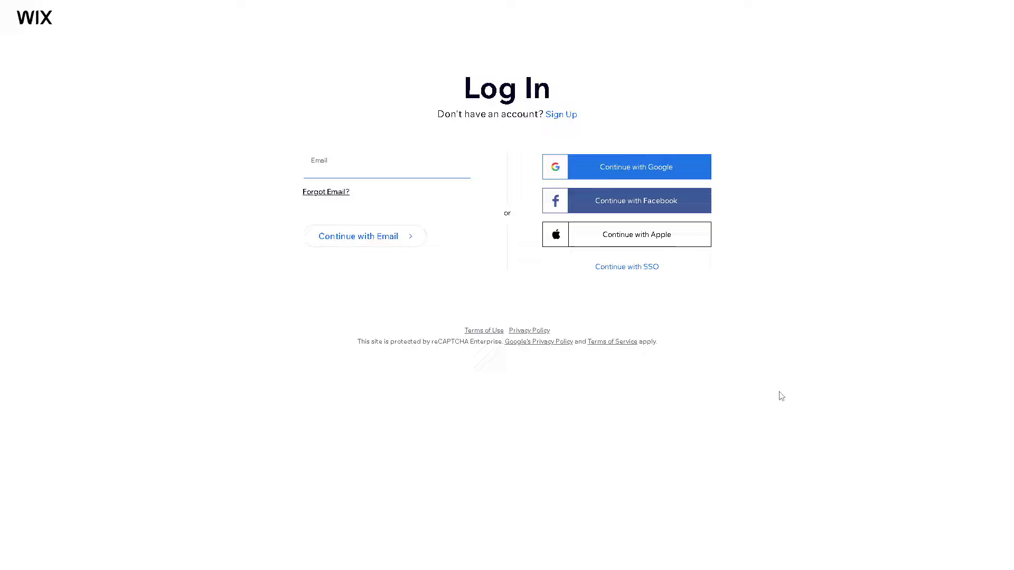
left_click(561, 117)
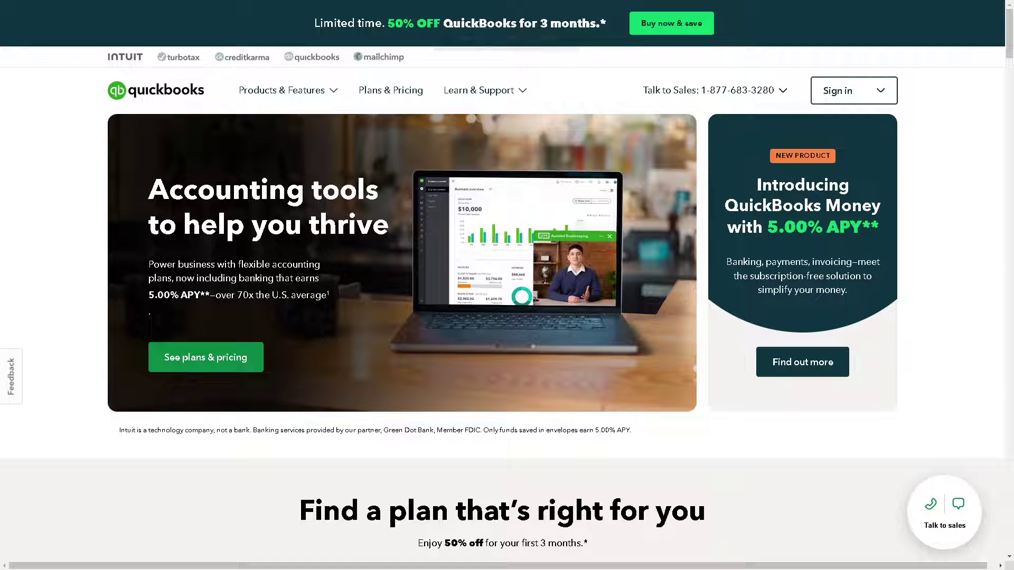
Step: View the QuickBooks sign-in products, then scroll down to the Create an Intuit Account form
left_click(835, 95)
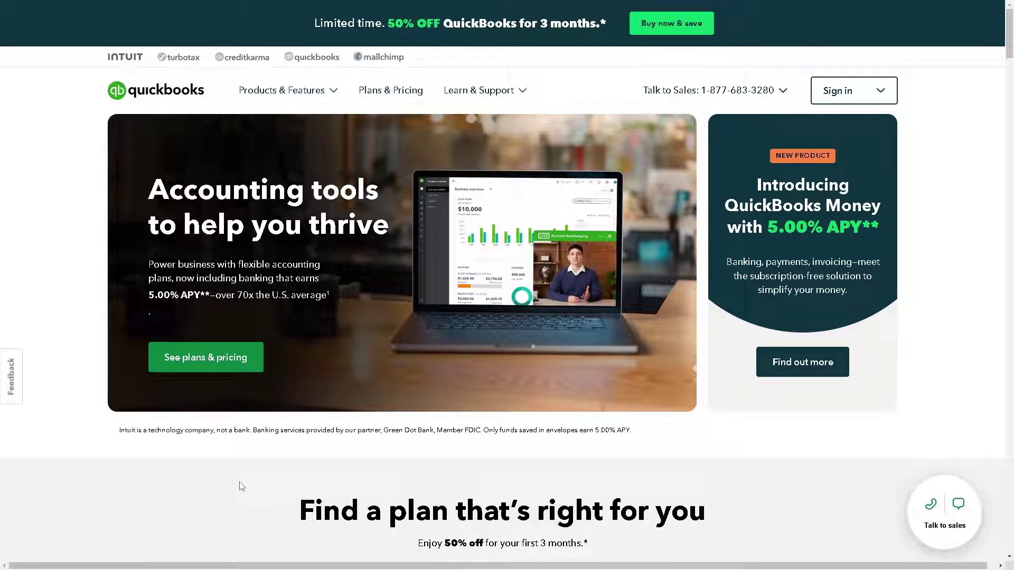
scroll(238, 475, "down", 1)
scroll(238, 474, "down", 2)
scroll(253, 473, "down", 6)
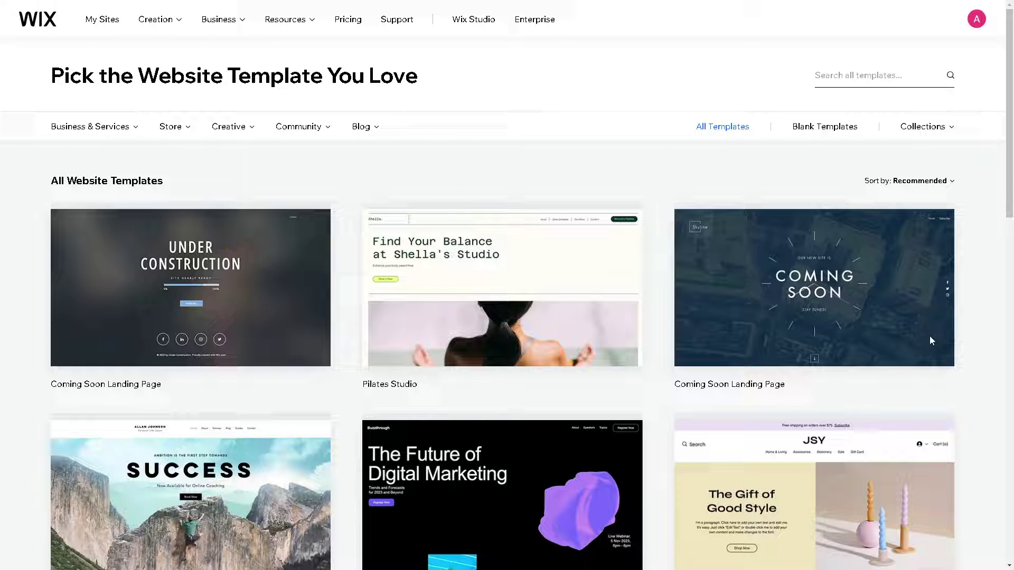
Step: Scroll the Wix template gallery from Coming Soon pages down to Tech Company and the pagination
scroll(662, 368, "down", 1)
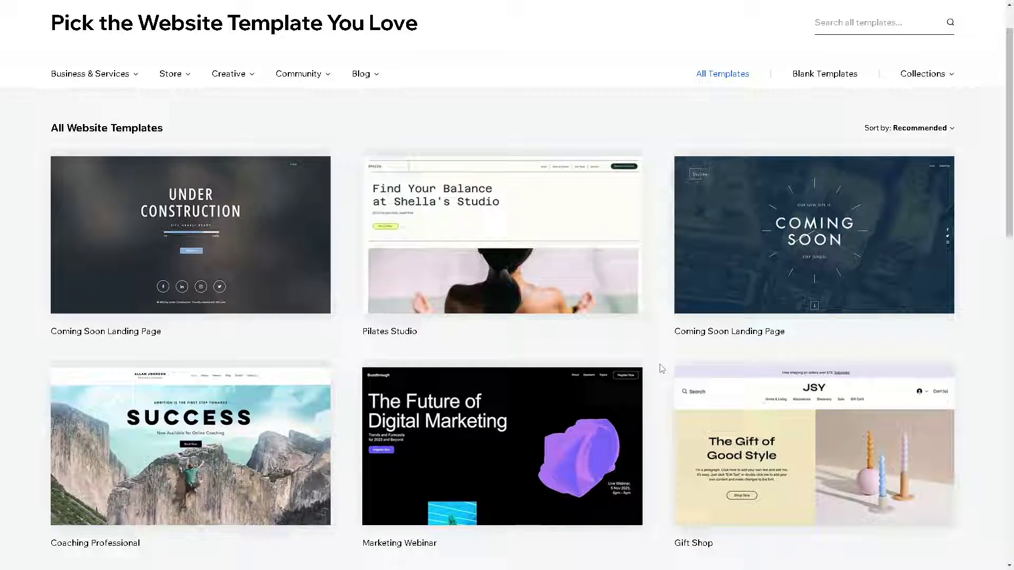
scroll(661, 368, "down", 1)
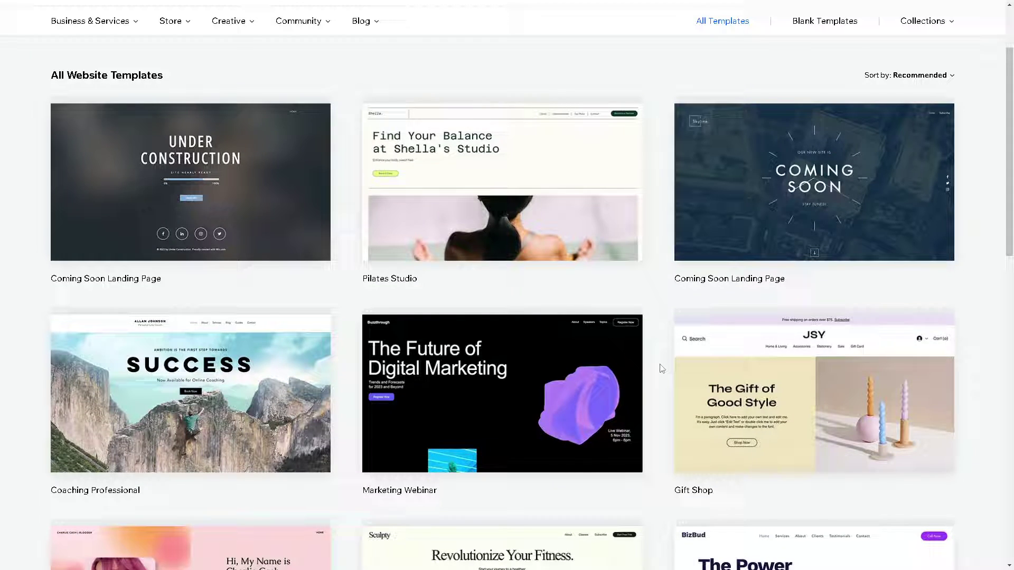
scroll(661, 368, "down", 1)
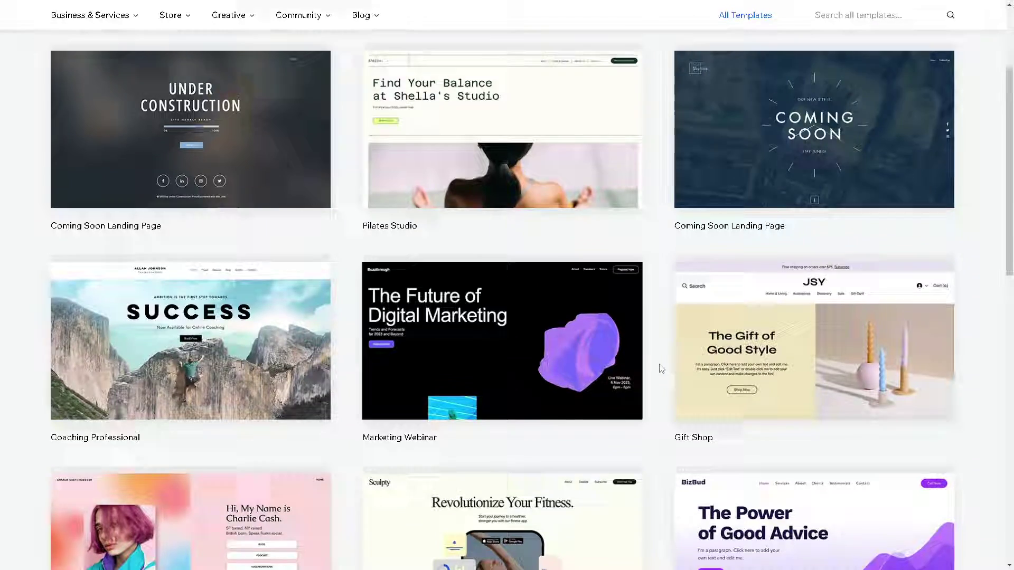
scroll(661, 368, "down", 2)
mouse_move(575, 365)
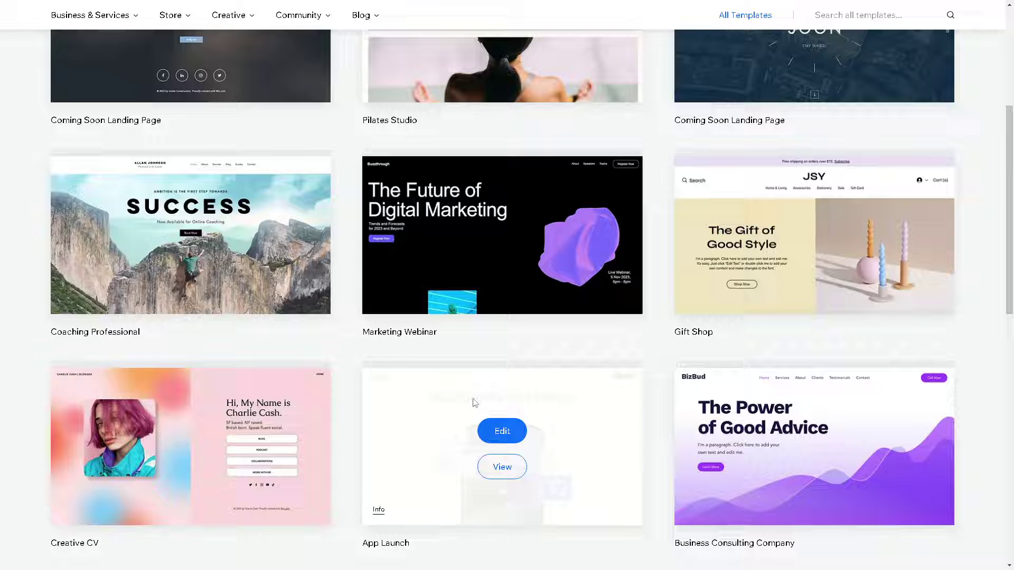
scroll(475, 404, "down", 1)
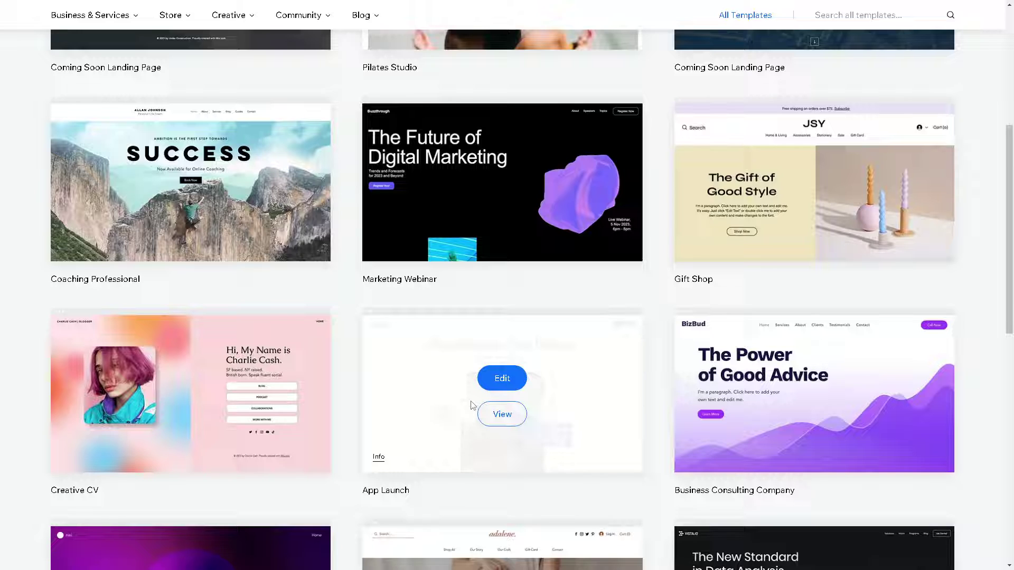
scroll(469, 404, "down", 3)
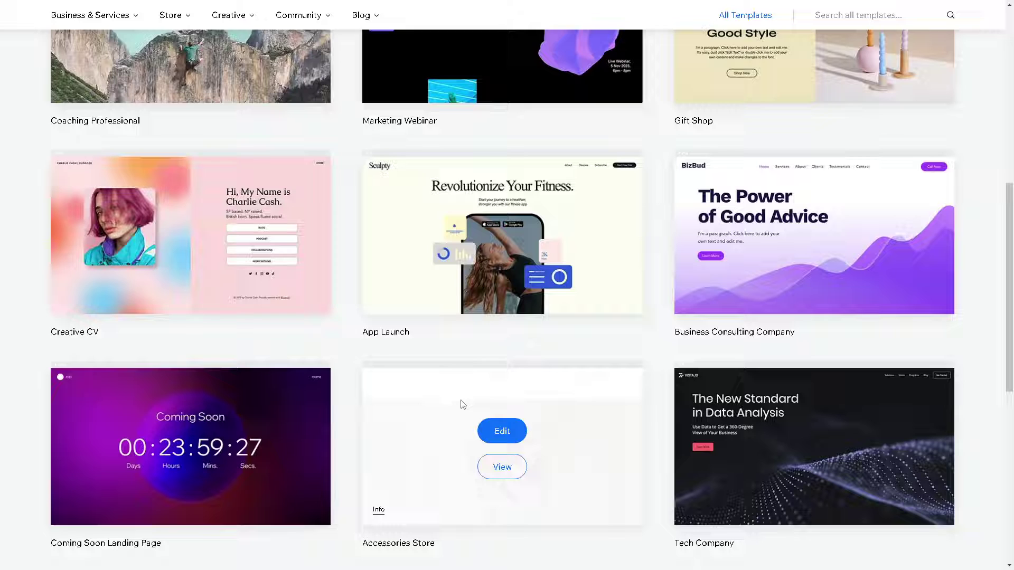
scroll(463, 404, "down", 1)
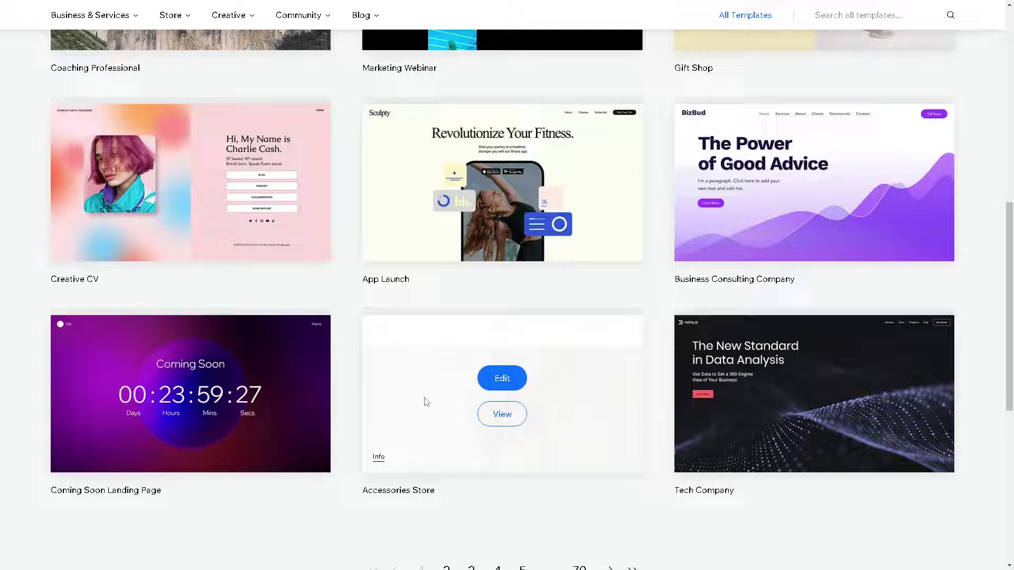
scroll(425, 404, "down", 1)
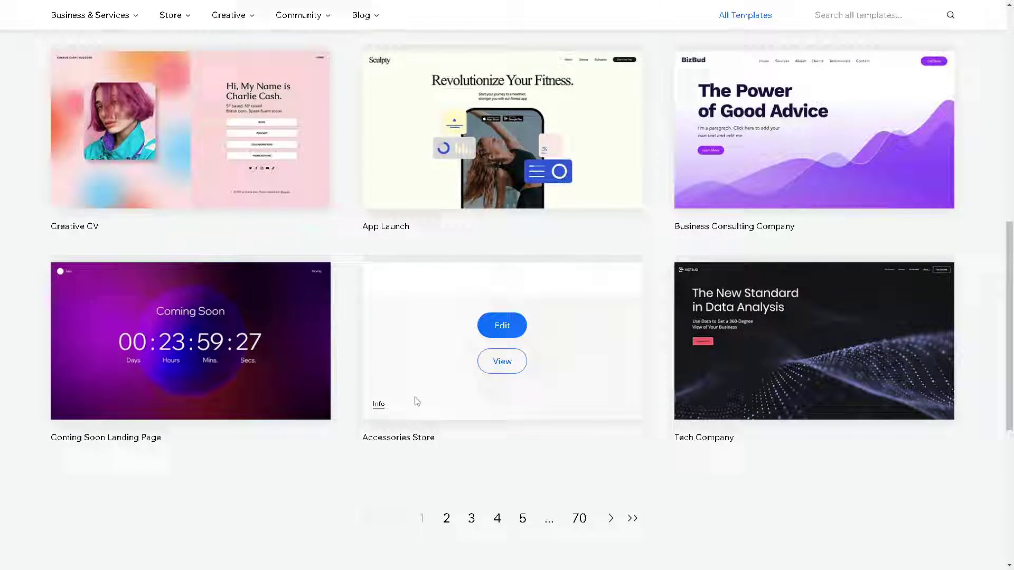
scroll(418, 402, "up", 2)
scroll(414, 395, "up", 2)
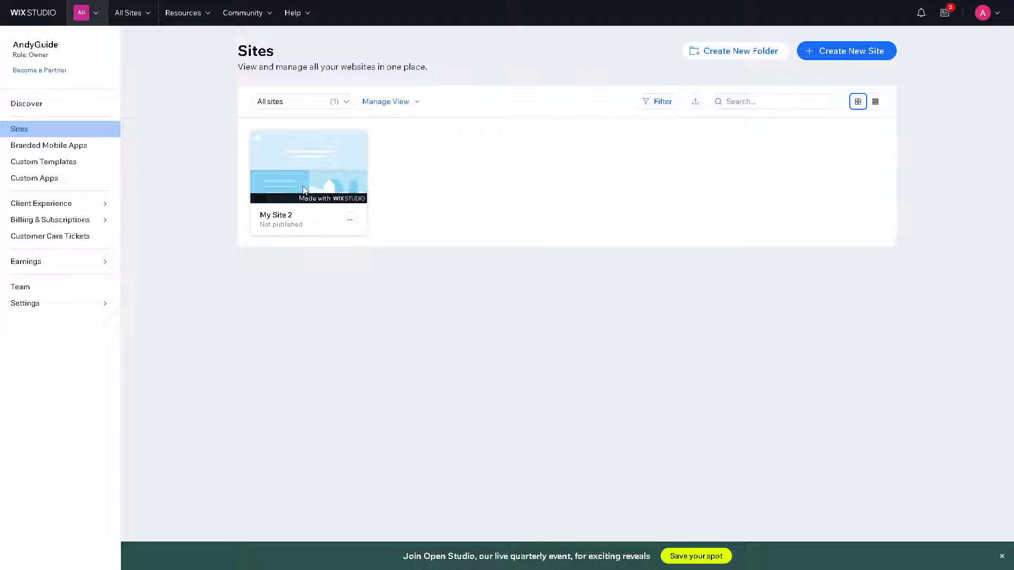
Step: Choose Edit Site on the My Site 2 card in the Sites dashboard
mouse_move(304, 190)
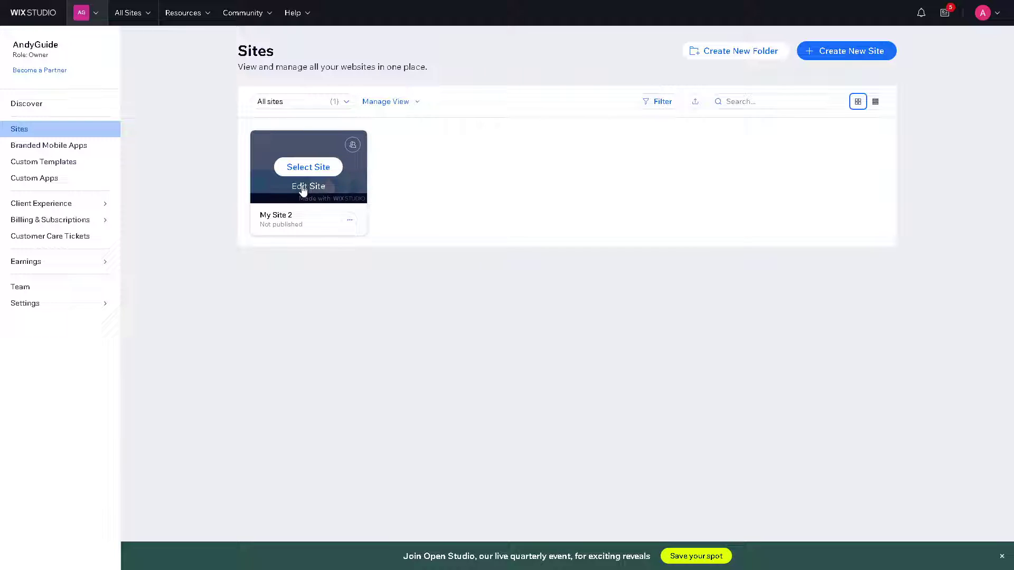
left_click(308, 187)
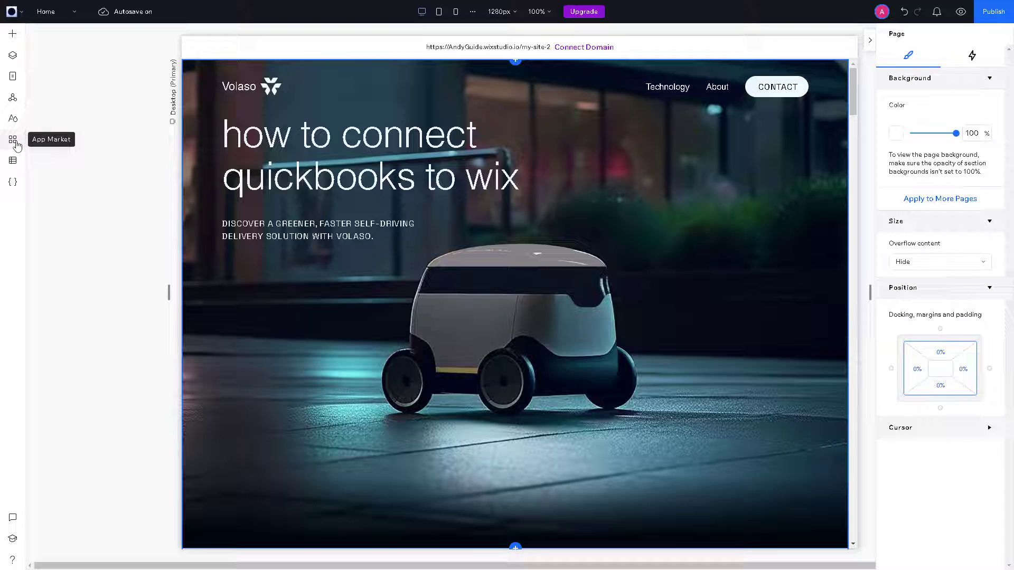
Step: Browse the App Market from the site's Apps panel and search for 'Quick'
left_click(13, 141)
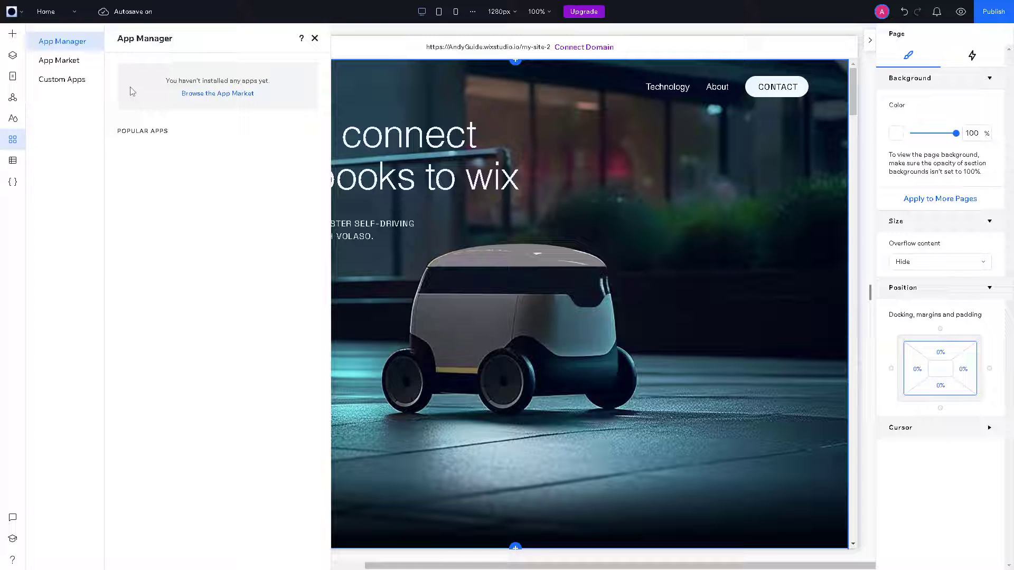
left_click(210, 95)
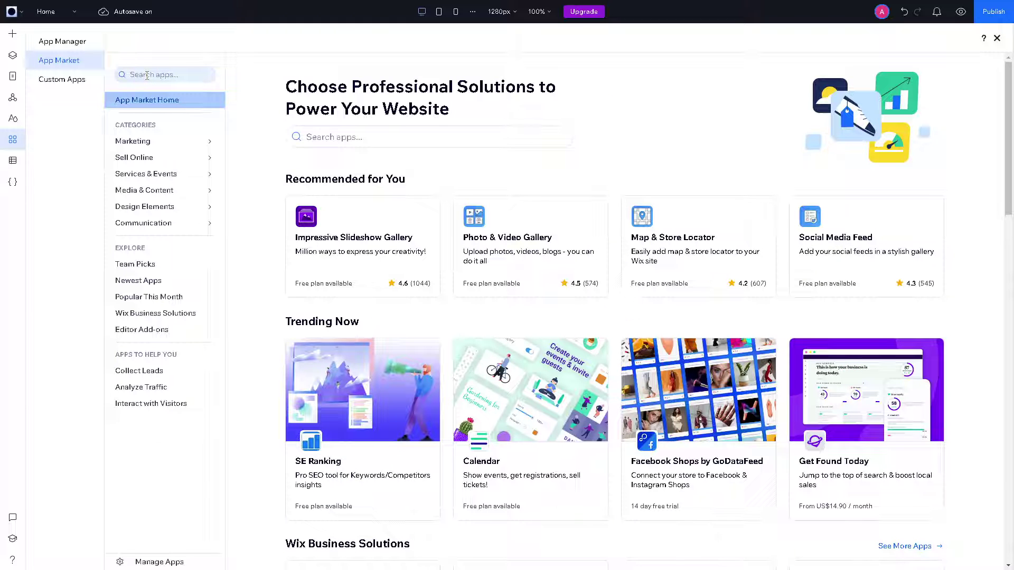
left_click(146, 75)
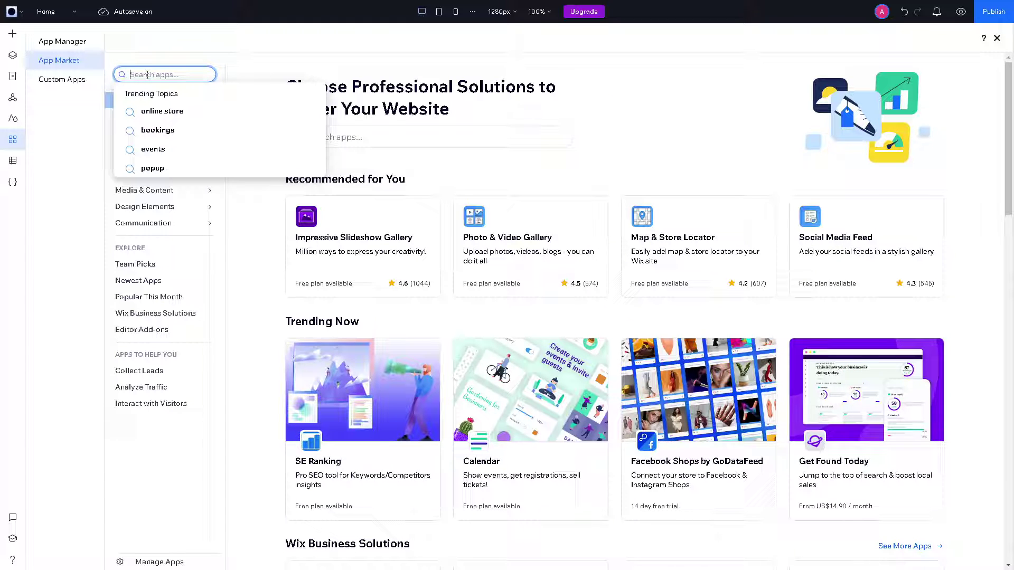
type("Quick")
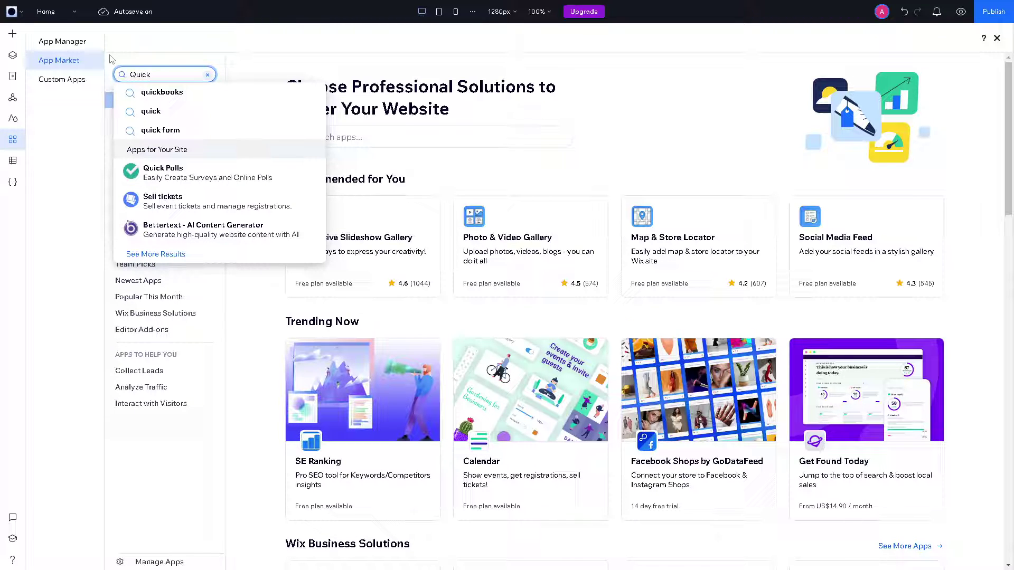
Step: Open the QuickBooks Connector page and read its overview and Stores, Bookings, Events or Hotels requirement
left_click(195, 96)
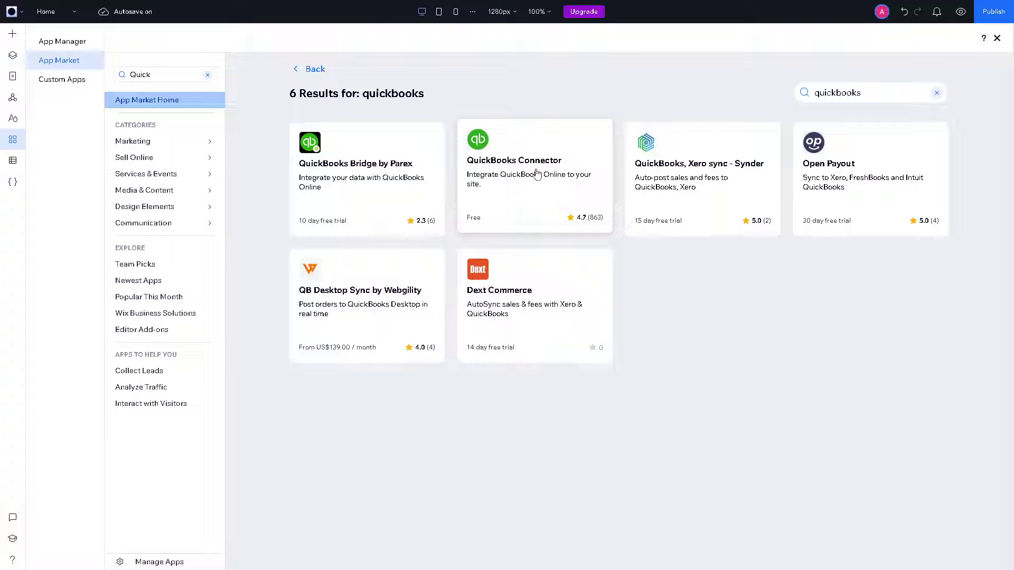
left_click(525, 173)
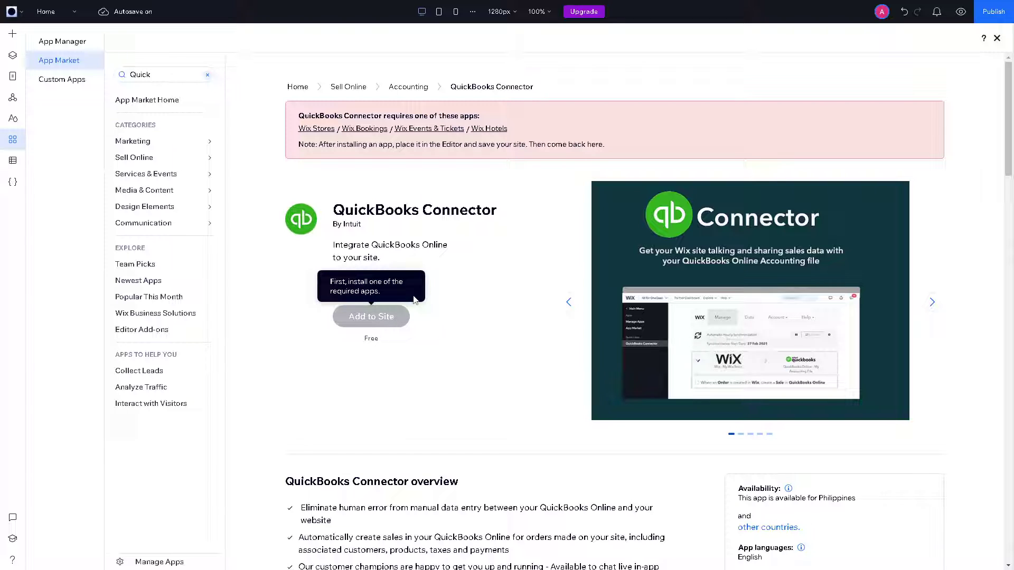
mouse_move(389, 324)
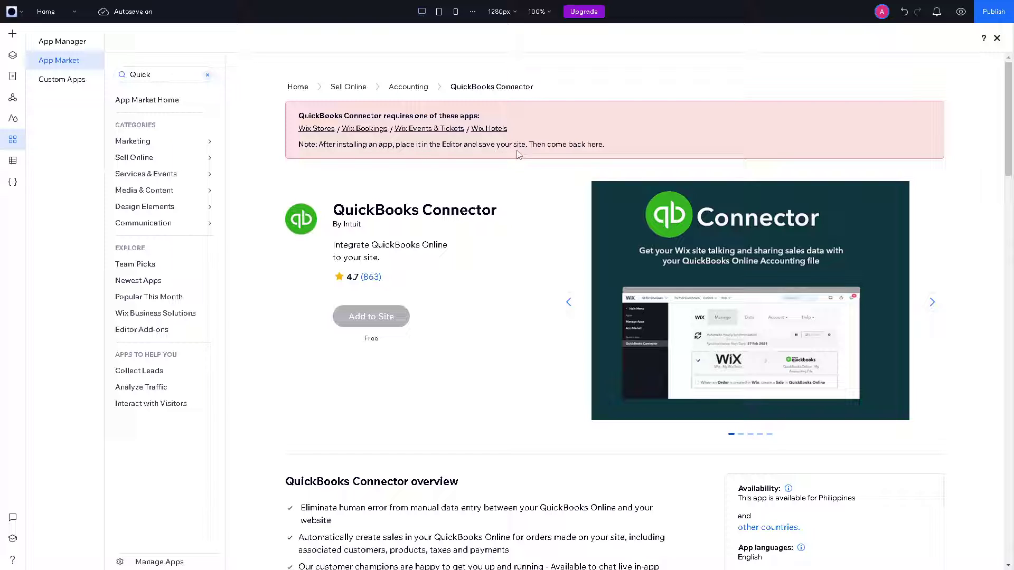
scroll(490, 327, "down", 3)
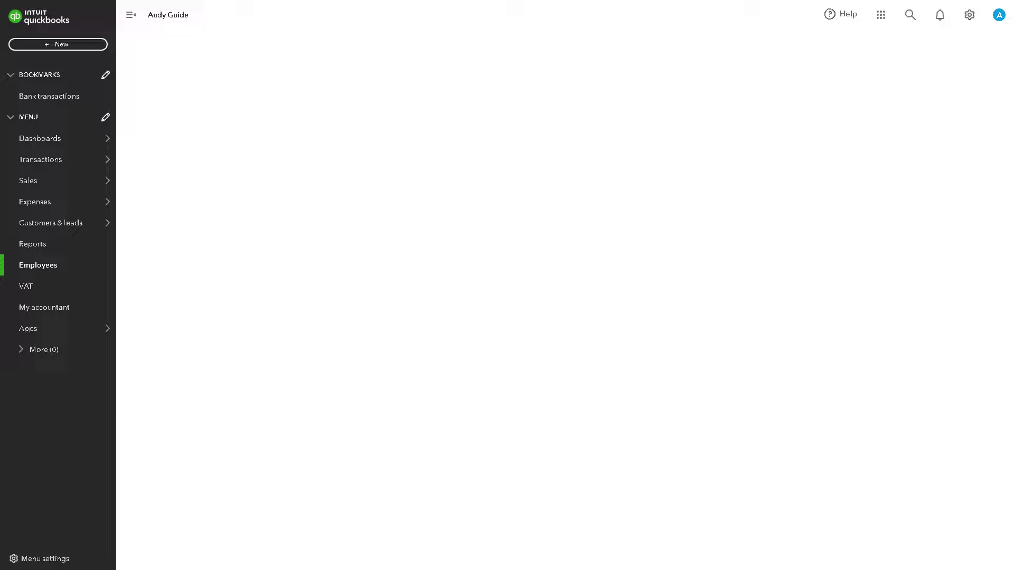
Step: Search Find apps for 'Wix', correcting the mistyped 'Qix', to reach the Wix Connector
mouse_move(69, 168)
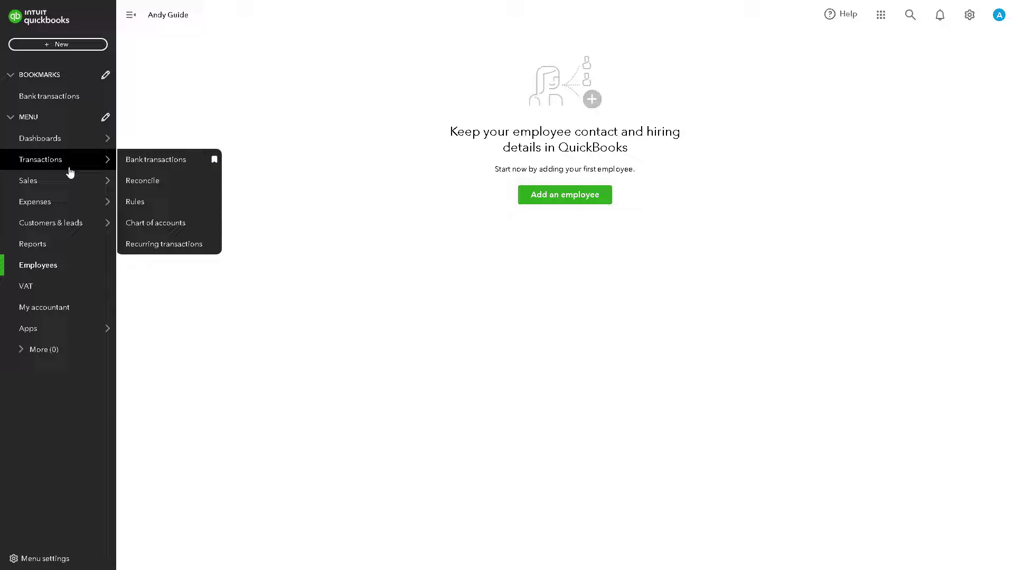
mouse_move(50, 329)
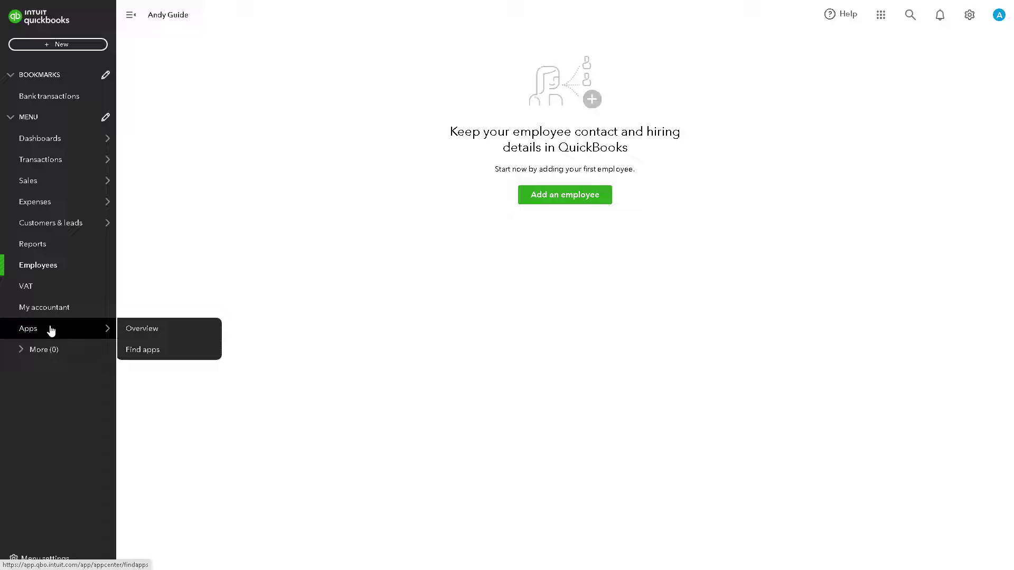
left_click(148, 349)
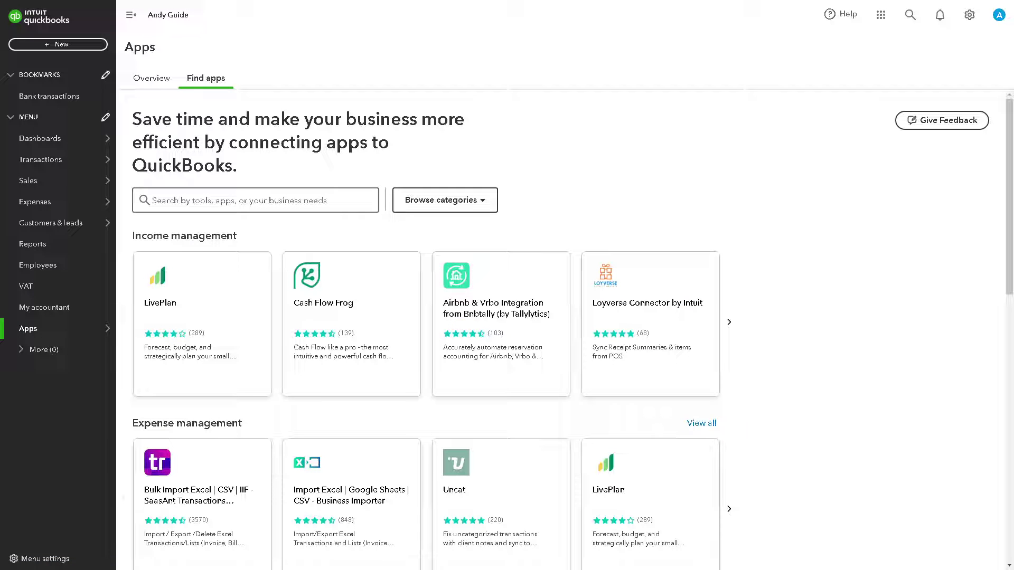
left_click(308, 203)
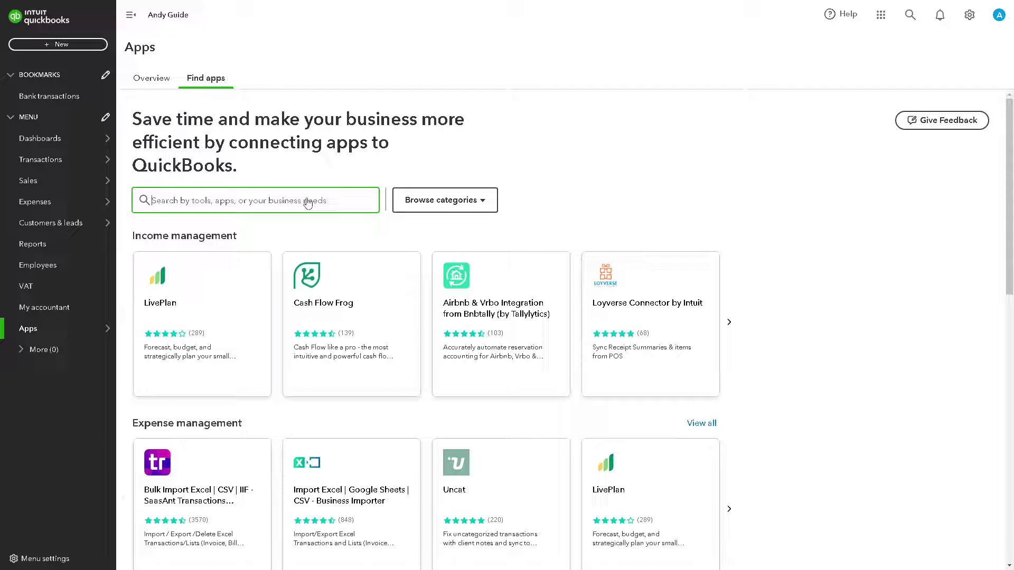
type("Qix")
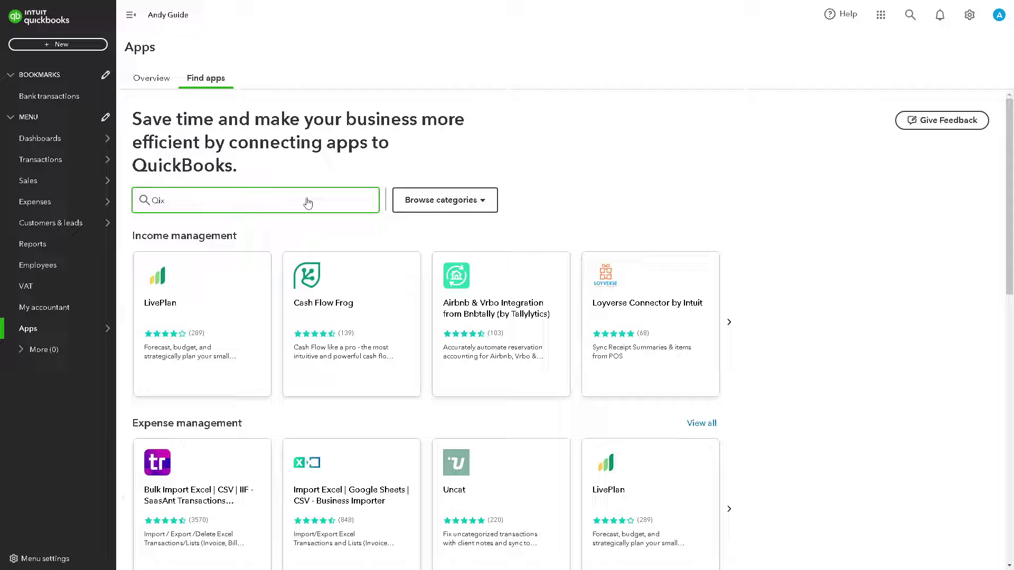
key("ctrl+a")
type("Wix")
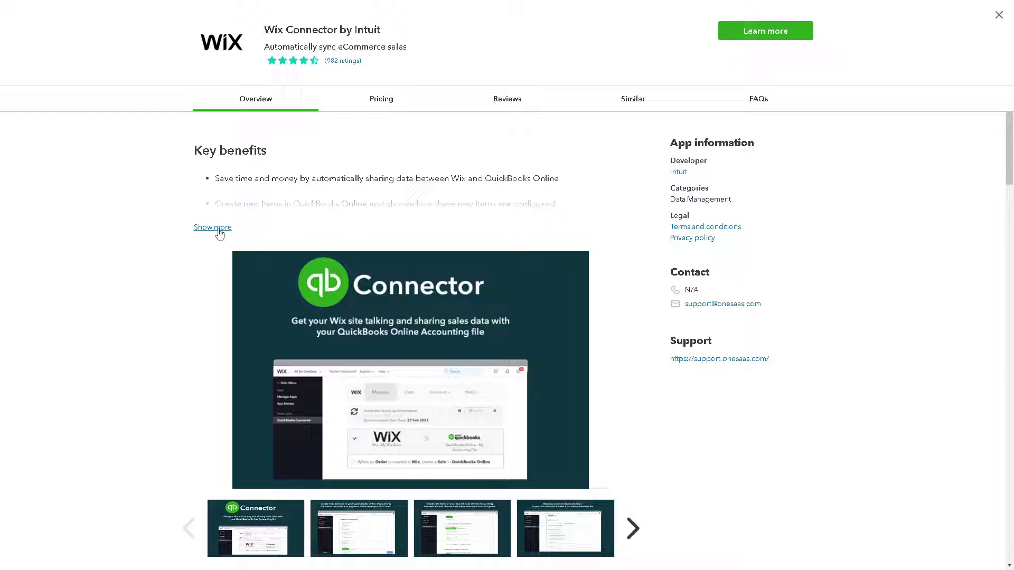
Step: Expand the Wix Connector's key benefits, then view its free pricing and 4.3-star reviews
left_click(217, 228)
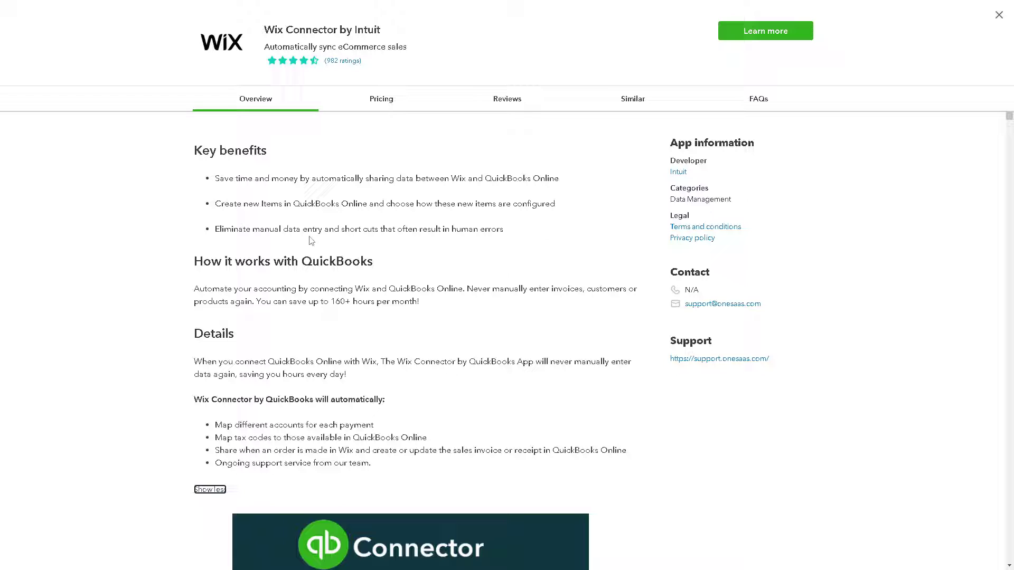
left_click(394, 106)
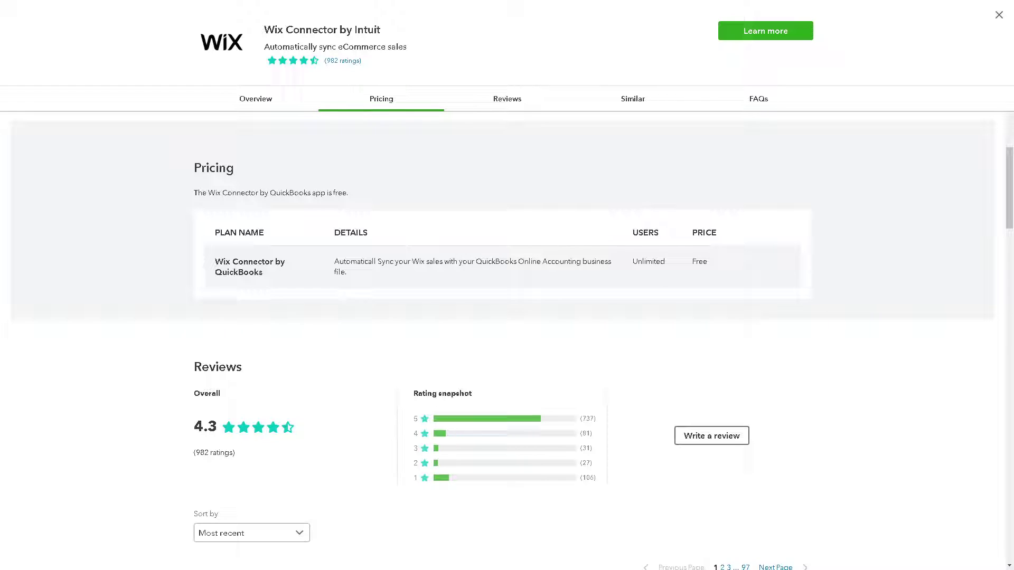
left_click(506, 101)
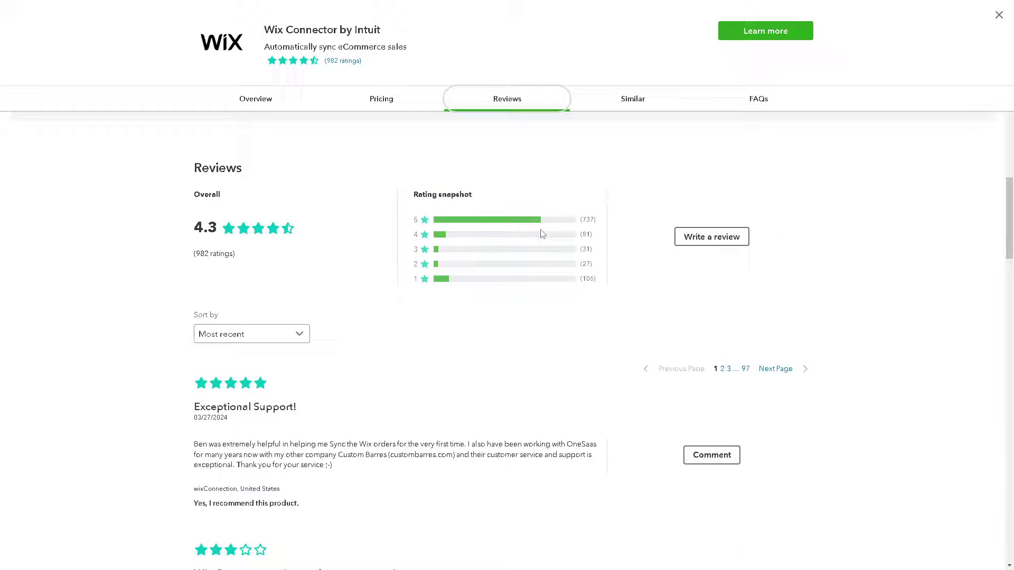
scroll(592, 215, "up", 7)
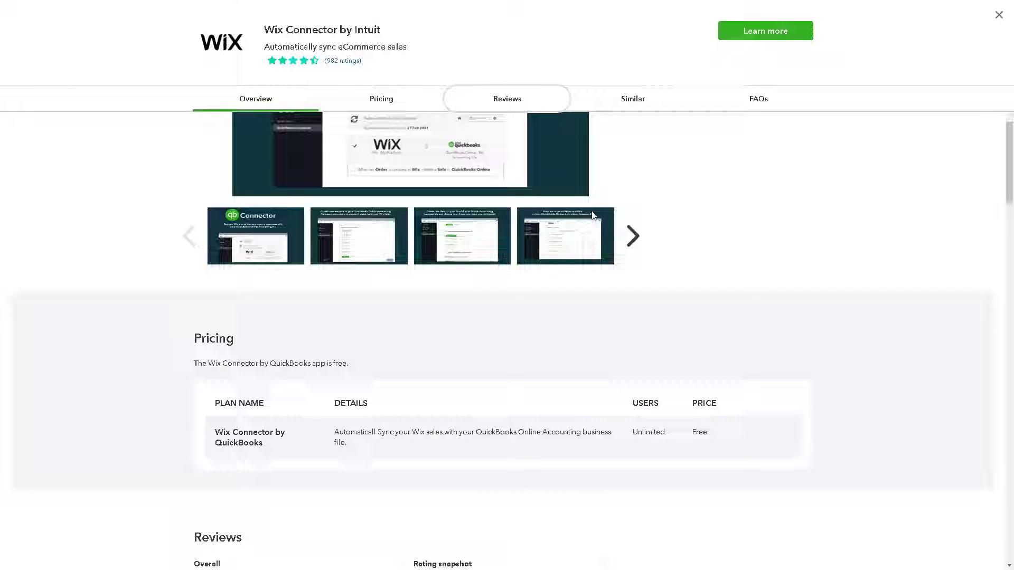
scroll(634, 207, "up", 8)
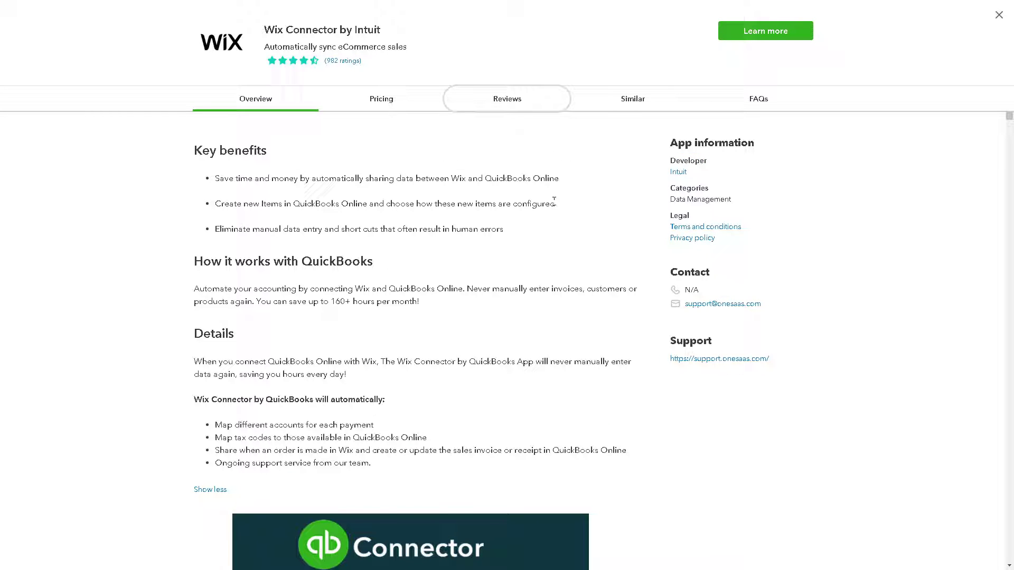
scroll(553, 199, "down", 10)
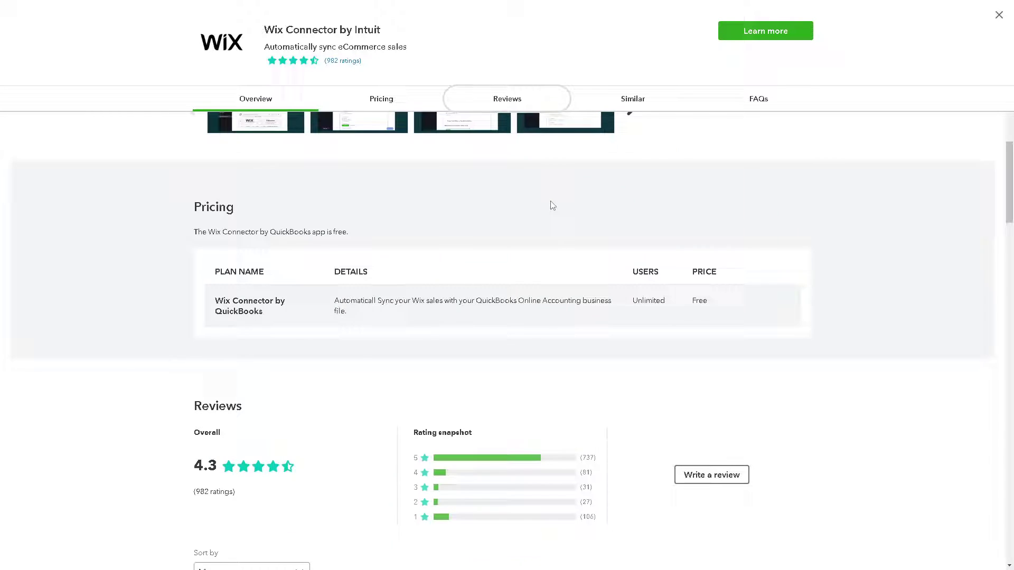
scroll(551, 204, "down", 10)
scroll(550, 205, "up", 7)
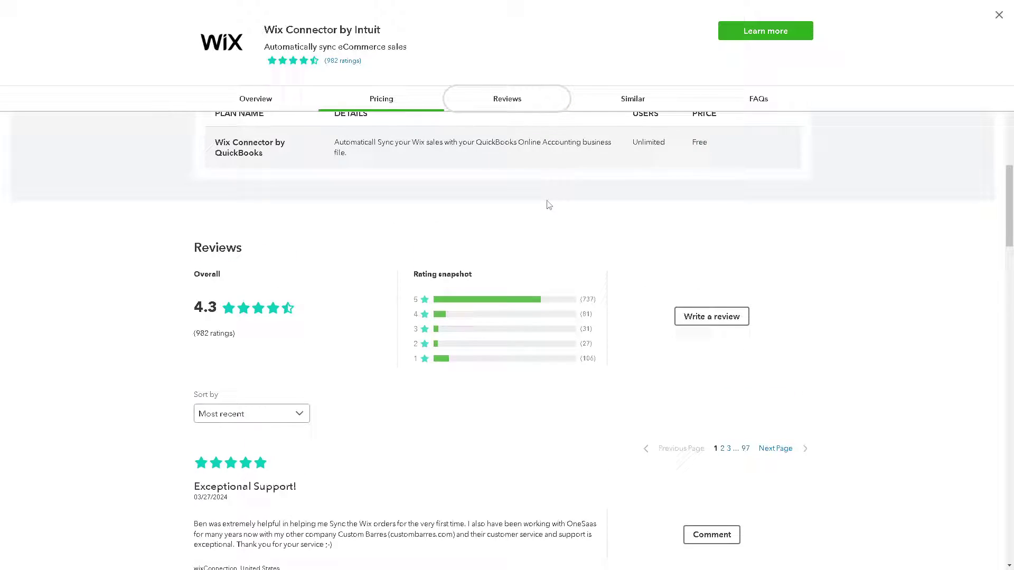
scroll(548, 205, "up", 10)
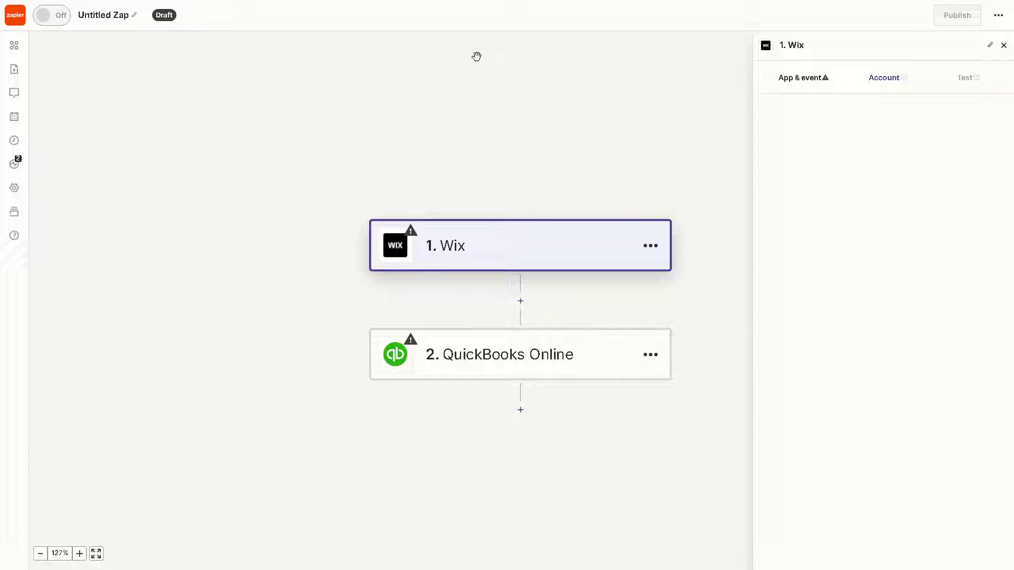
Step: Rename the zap to 'how to connect quickbooks to wix'
left_click(94, 16)
type("how to connect quickbooks to wix")
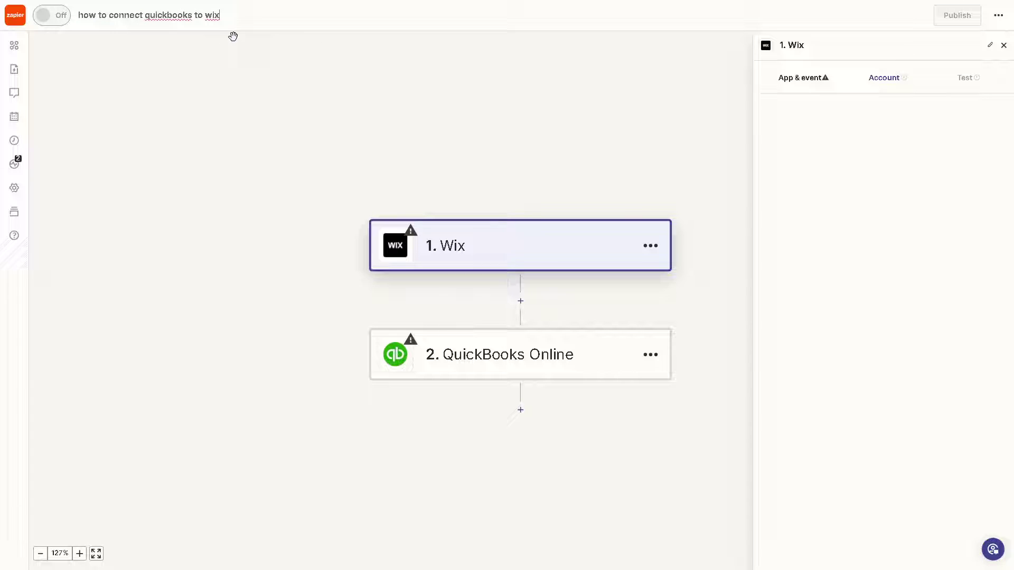
left_click(217, 80)
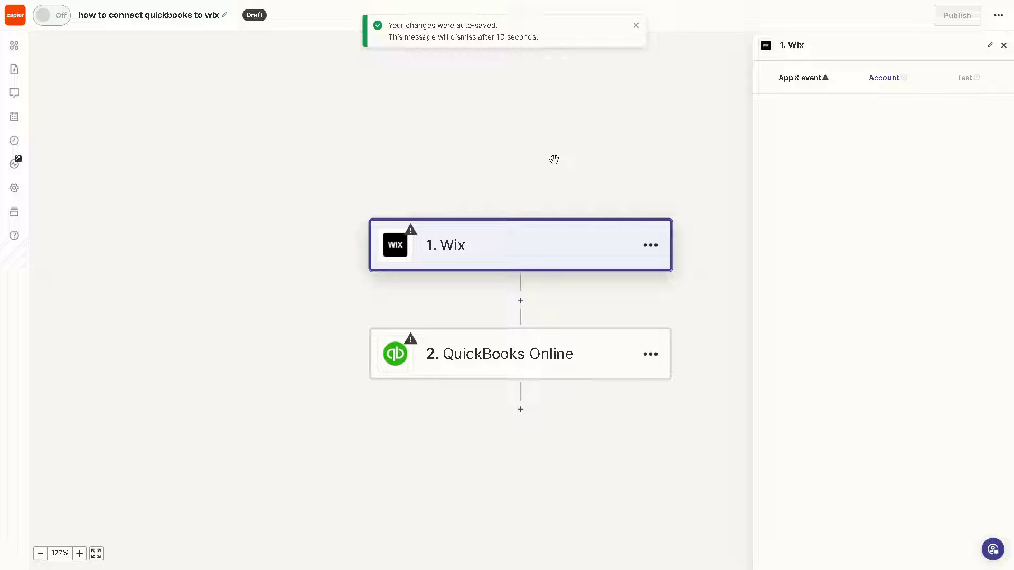
left_click(635, 25)
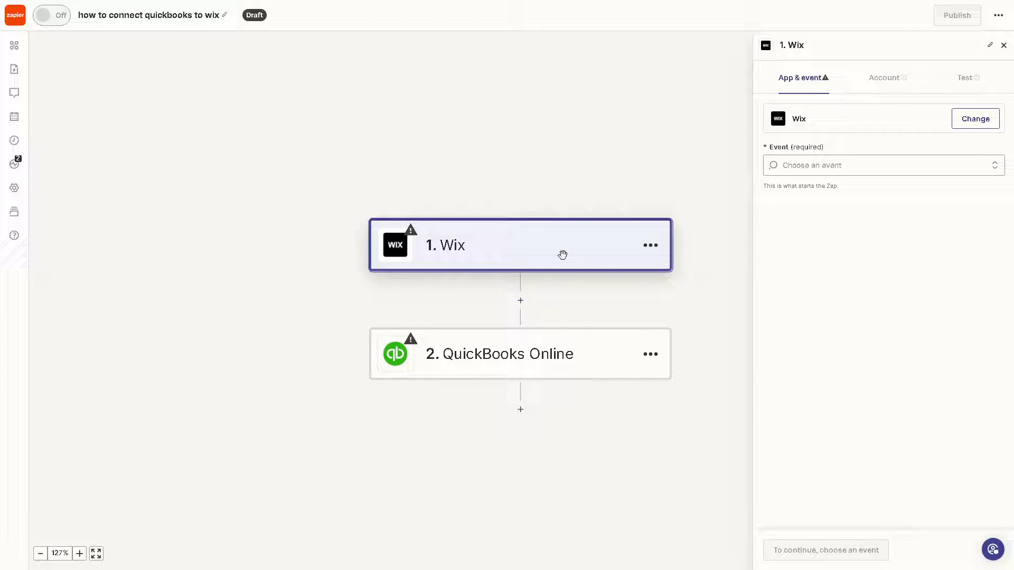
Step: Set the Wix step's trigger event to Blog
left_click(820, 161)
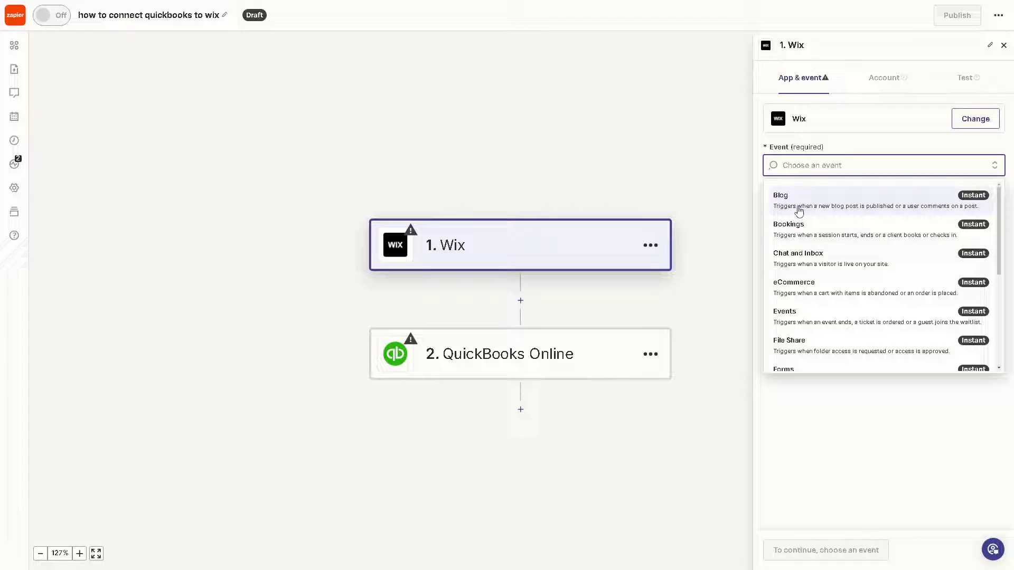
left_click(861, 207)
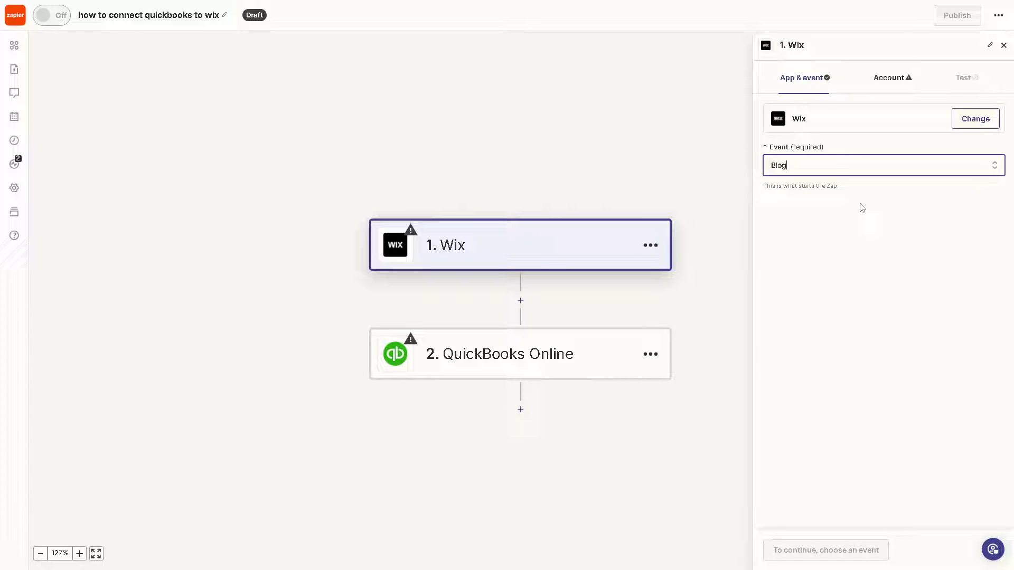
left_click(497, 364)
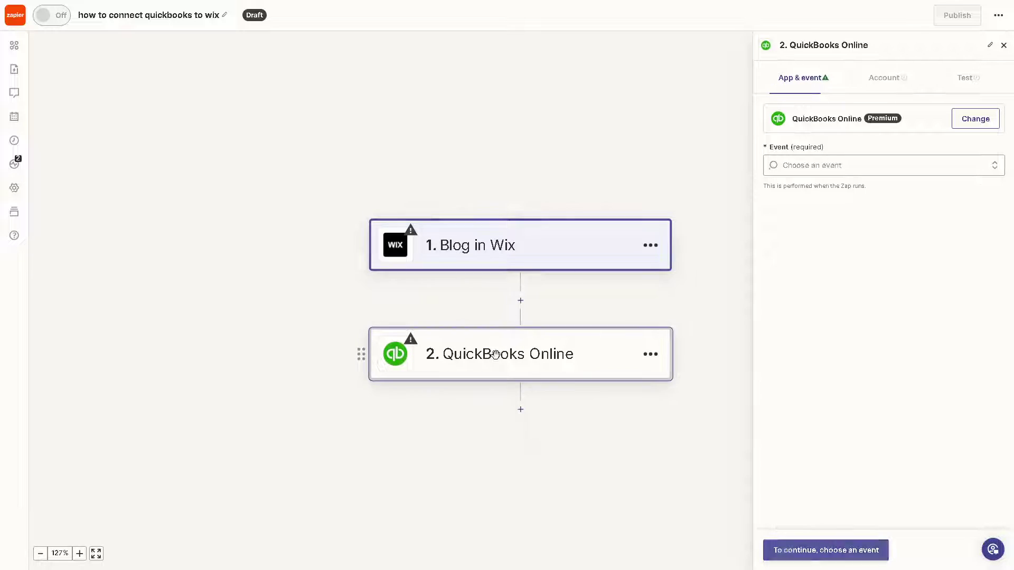
Step: Set the QuickBooks Online action event to Create Bill (Account Based)
left_click(850, 167)
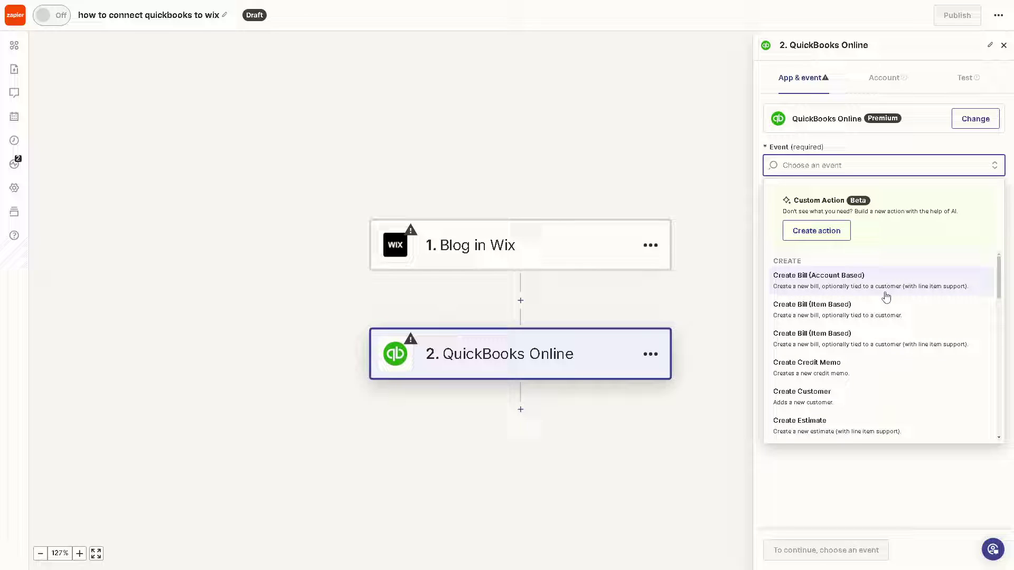
left_click(862, 289)
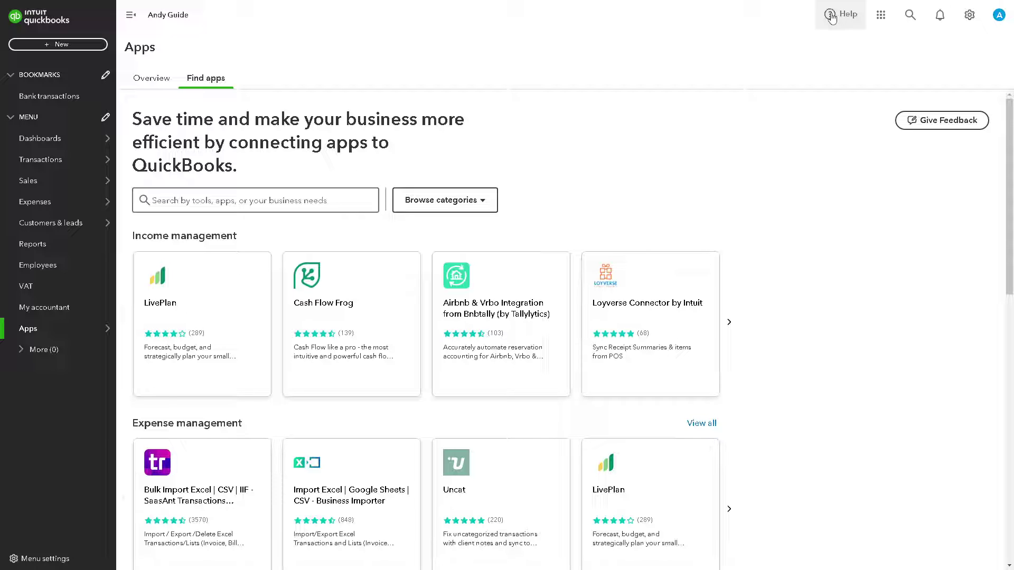
Step: Ask the help Assistant about 'Wix', getting OneSaas integration articles, then go to help Search
left_click(831, 16)
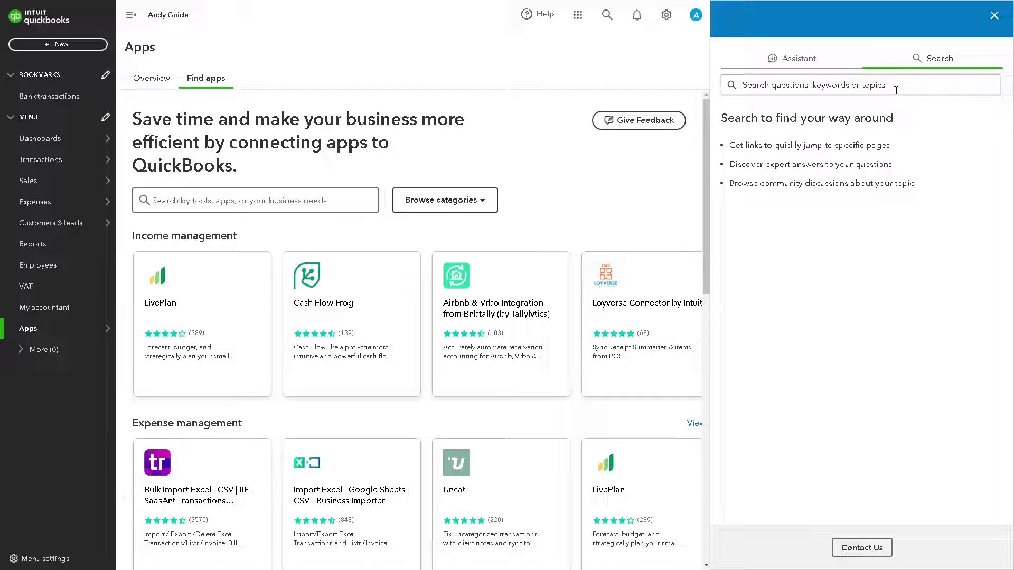
left_click(812, 61)
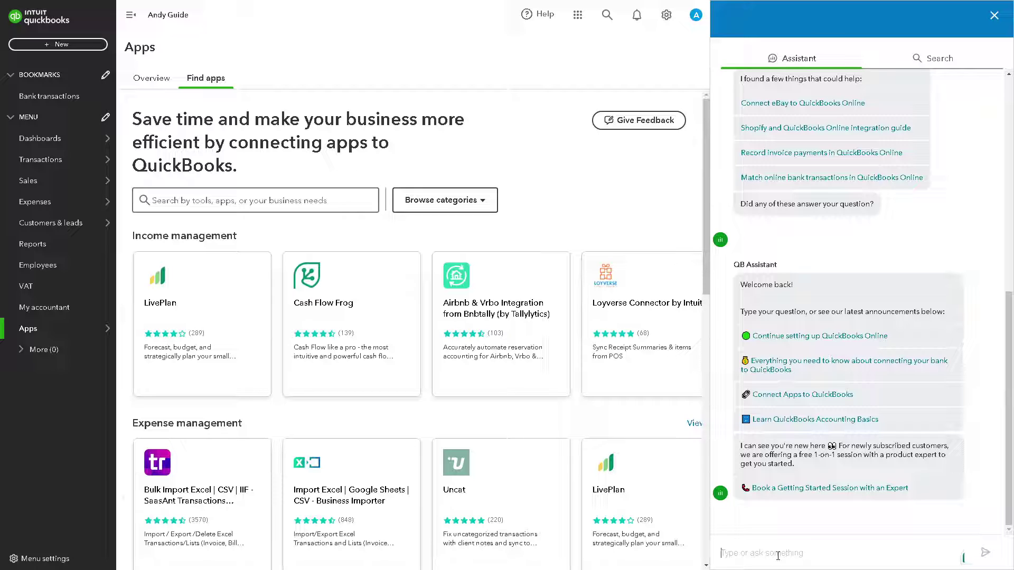
type("Wix")
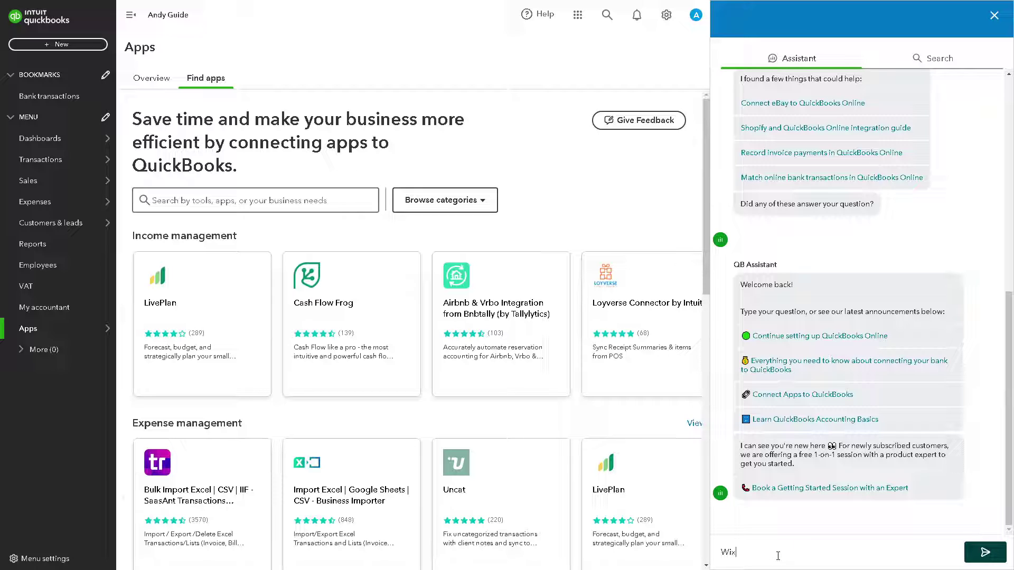
key("Return")
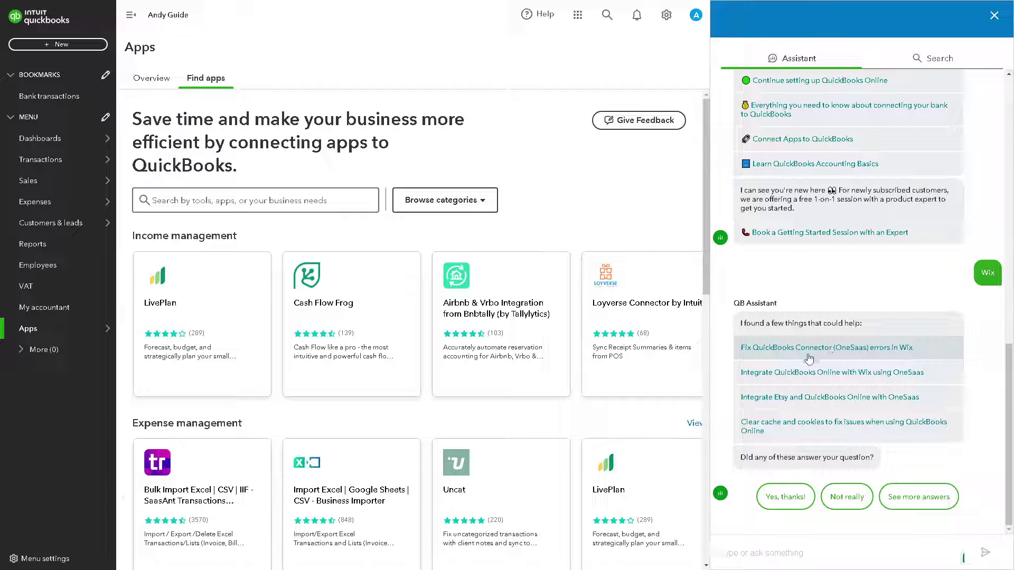
scroll(818, 396, "up", 2)
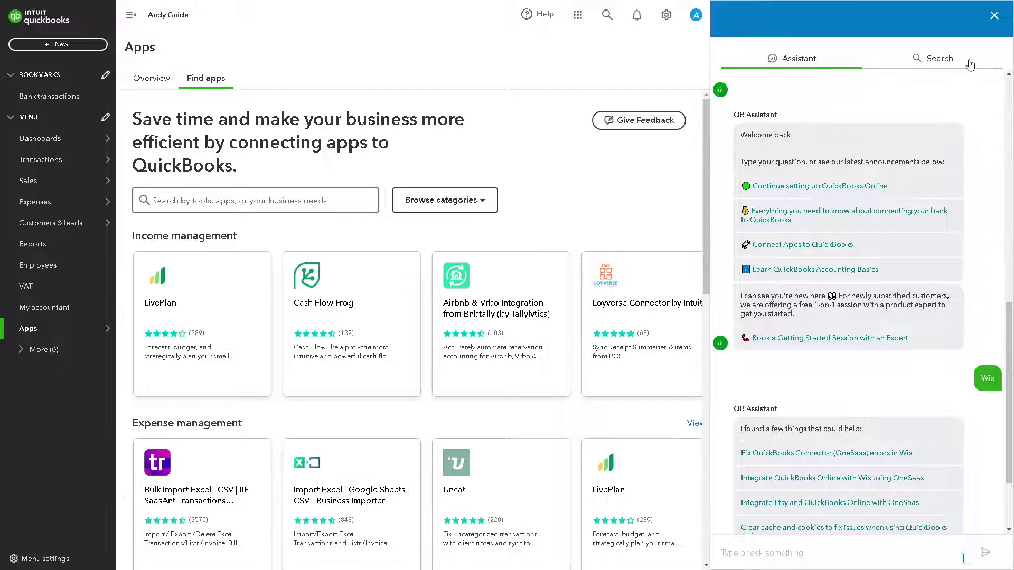
left_click(941, 59)
Step: Search help articles for 'WIX' and scroll the ~55 results led by OneSaas Wix connector guides
left_click(803, 84)
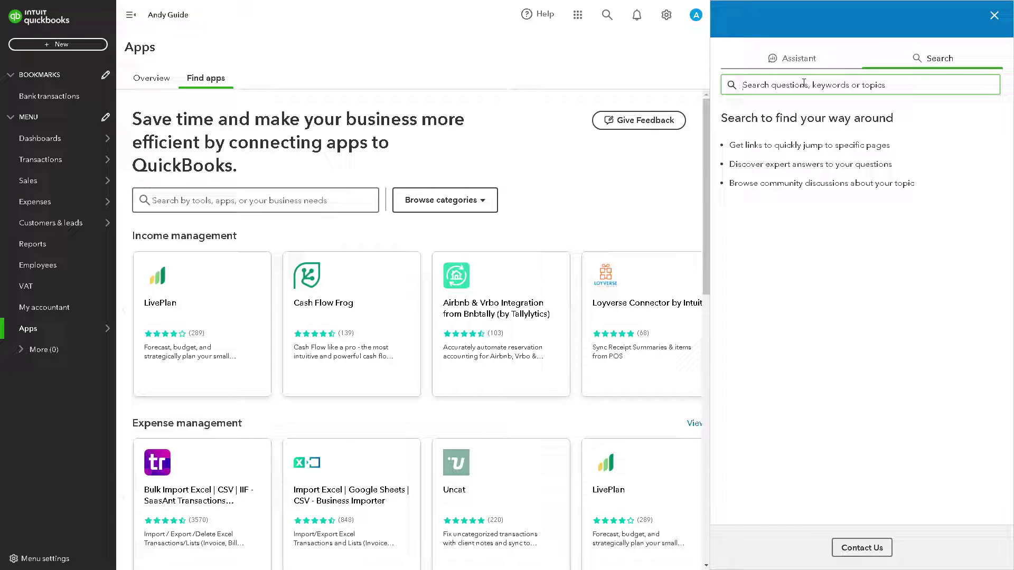
type("Wi")
key("Return")
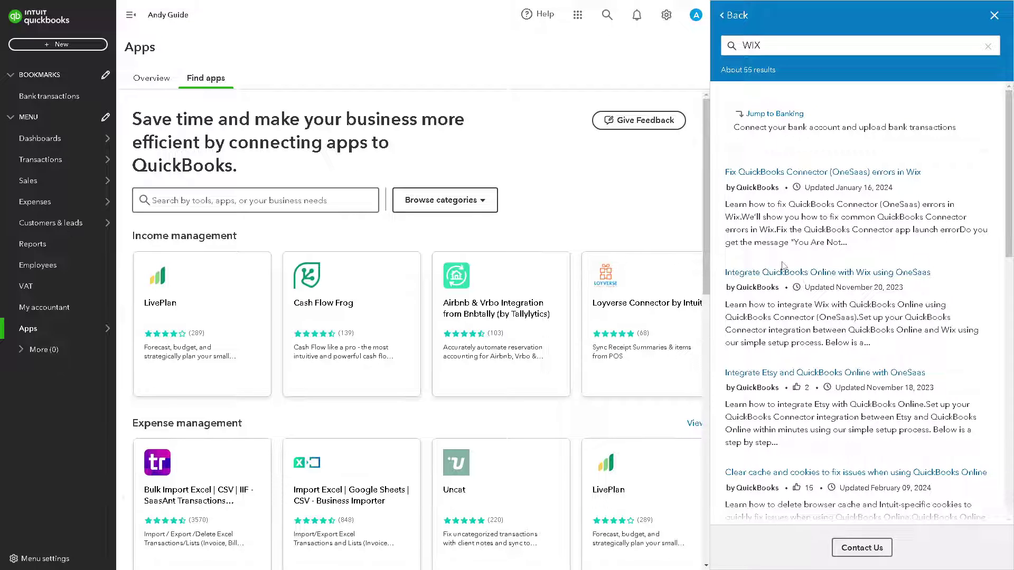
scroll(811, 303, "down", 2)
scroll(813, 311, "down", 6)
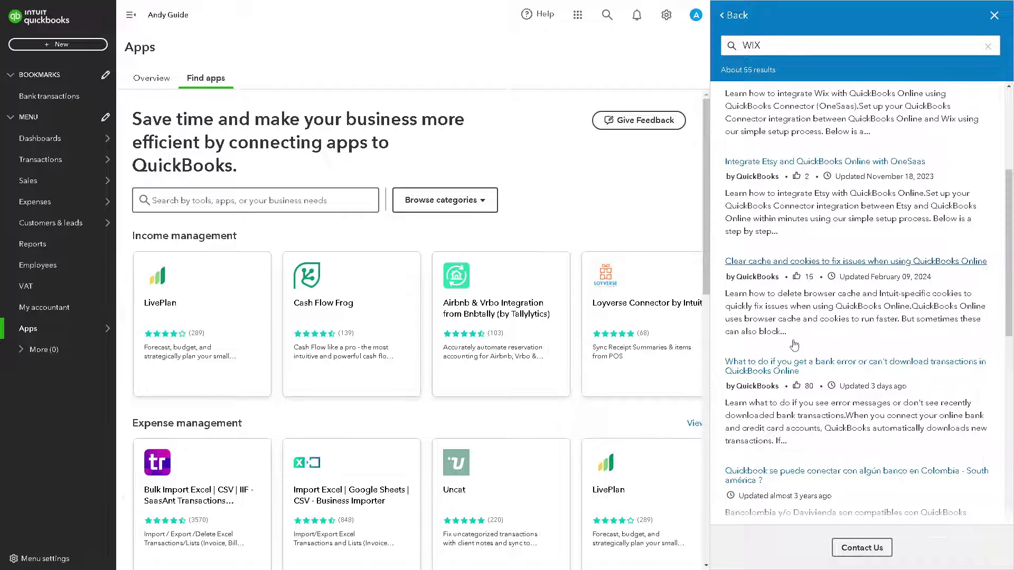
scroll(795, 344, "down", 5)
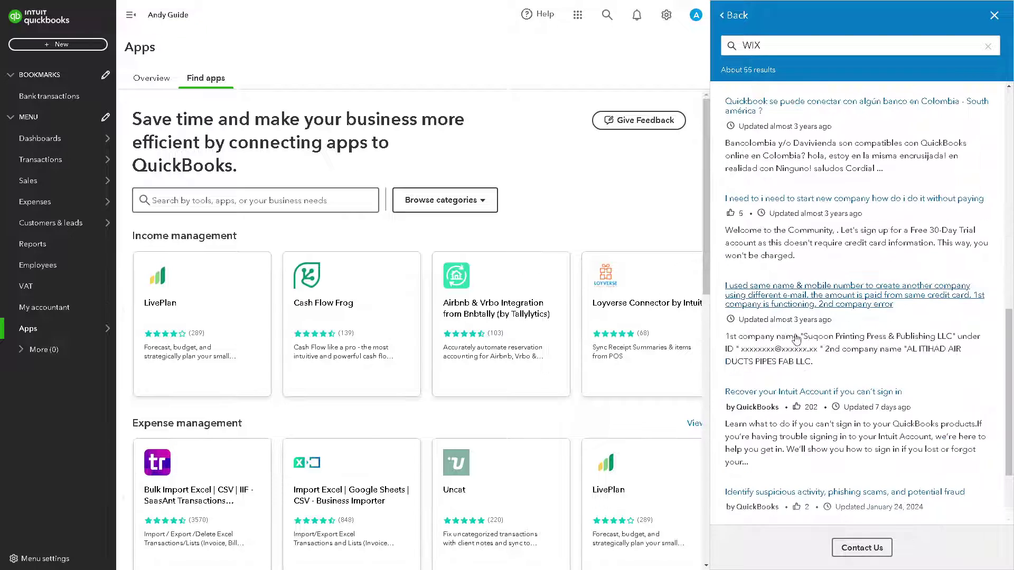